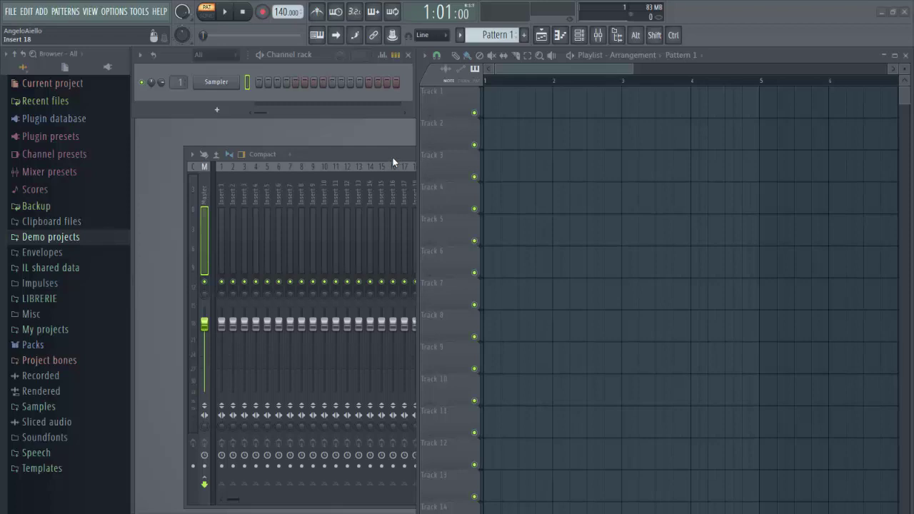
Open the file and folder settings and check the available autosave intervals.
left_click(140, 12)
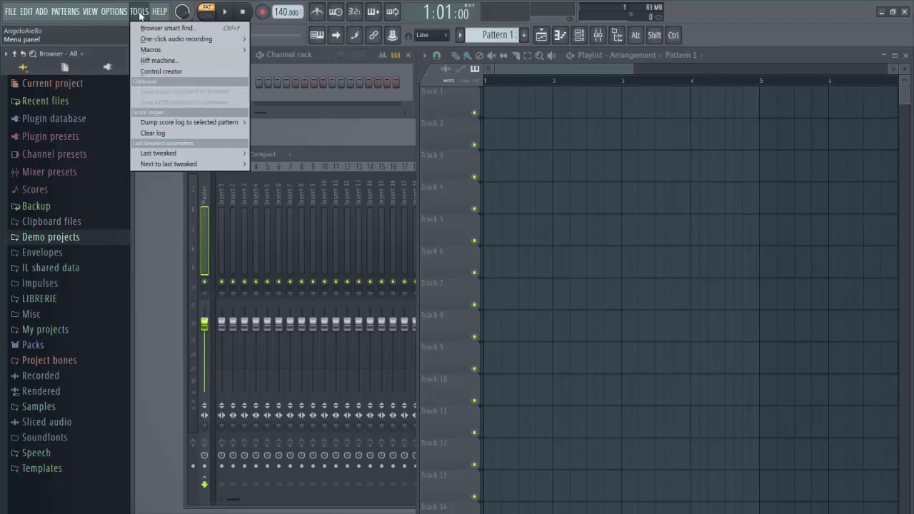
mouse_move(125, 16)
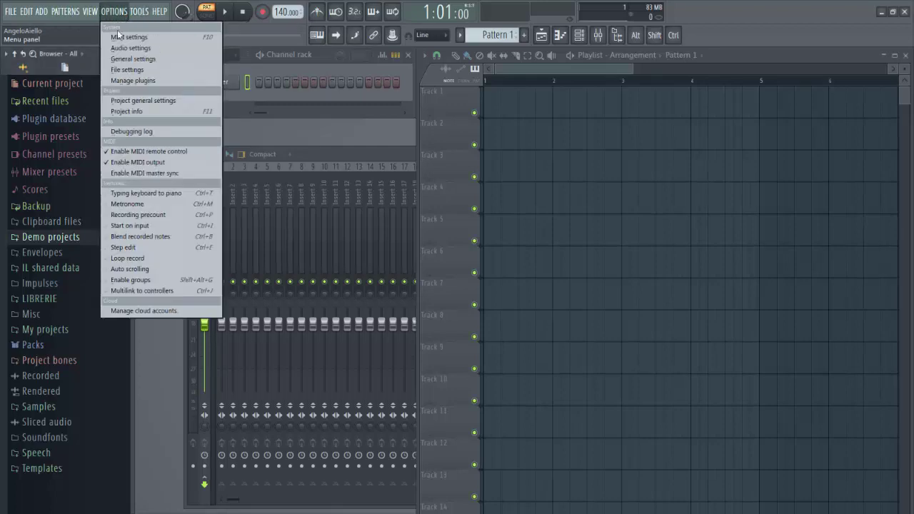
left_click(127, 70)
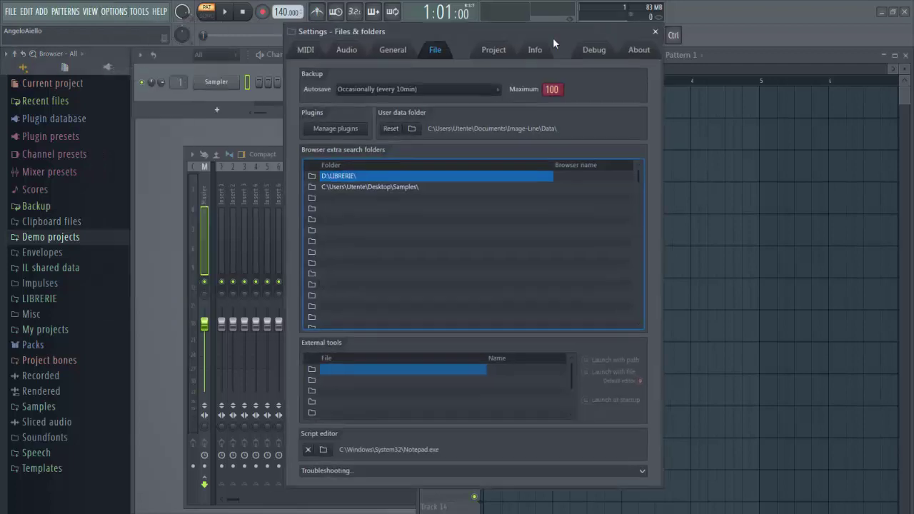
left_click_drag(553, 41, 542, 45)
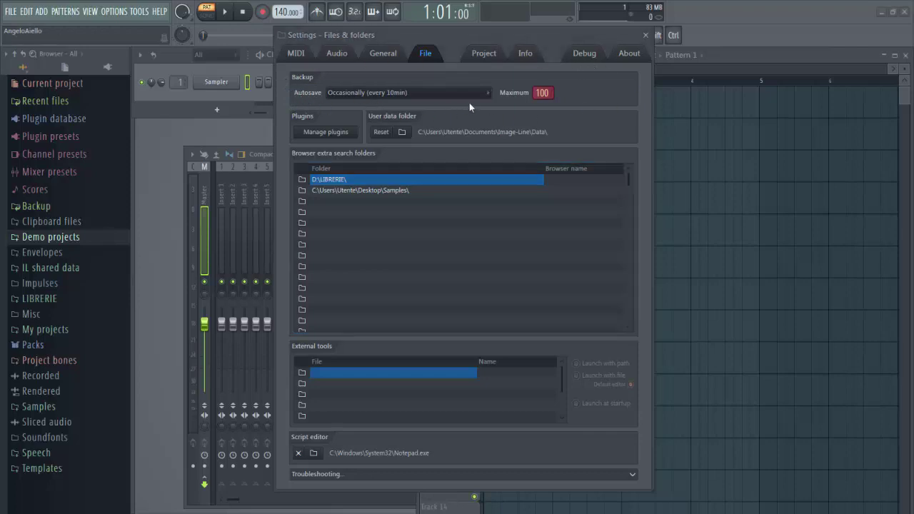
left_click(488, 94)
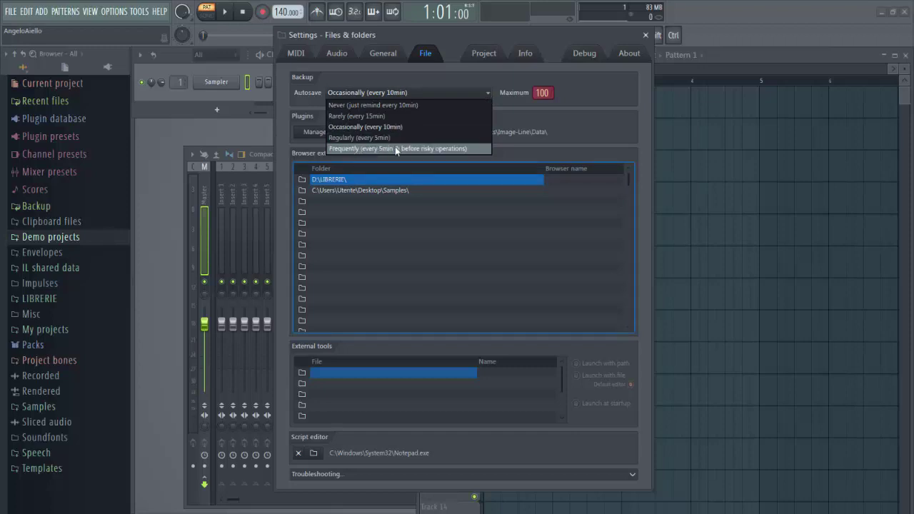
left_click(572, 112)
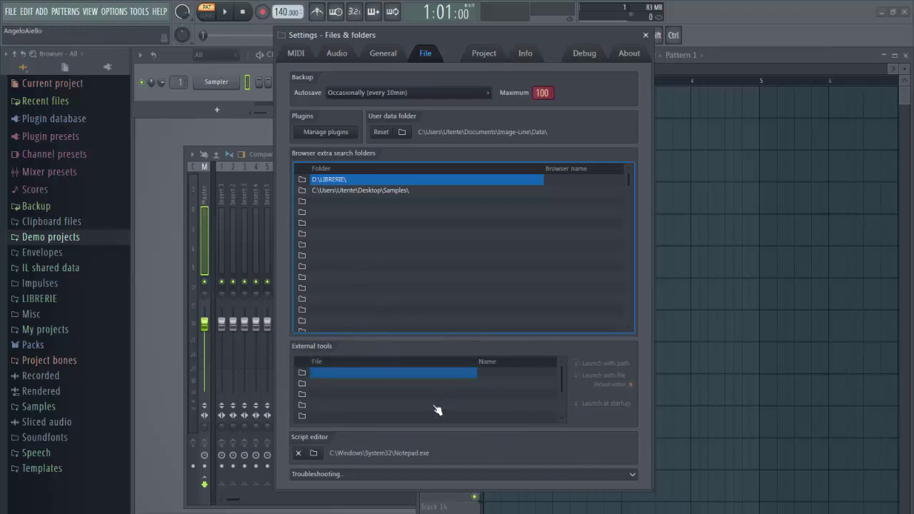
Add Audacity as the first external tool with Launch with file and Default editor enabled, and close the settings.
left_click(303, 377)
left_click(420, 105)
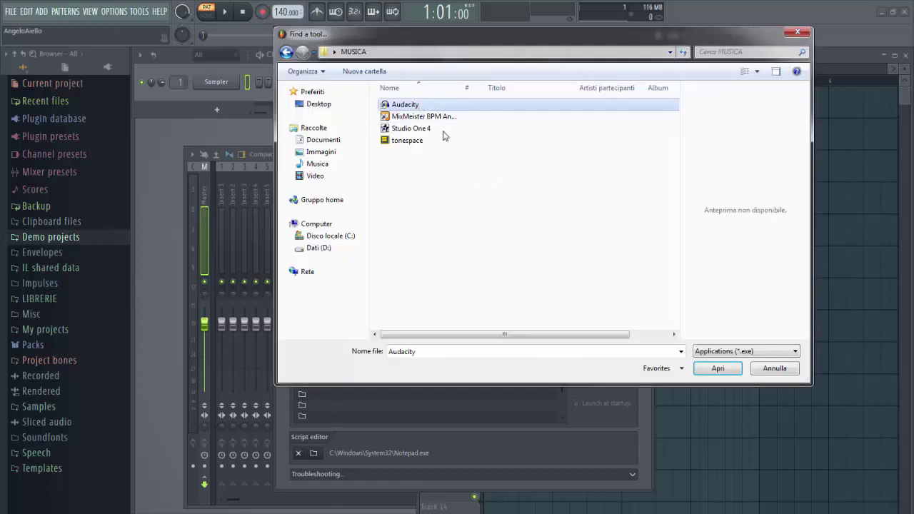
left_click(718, 368)
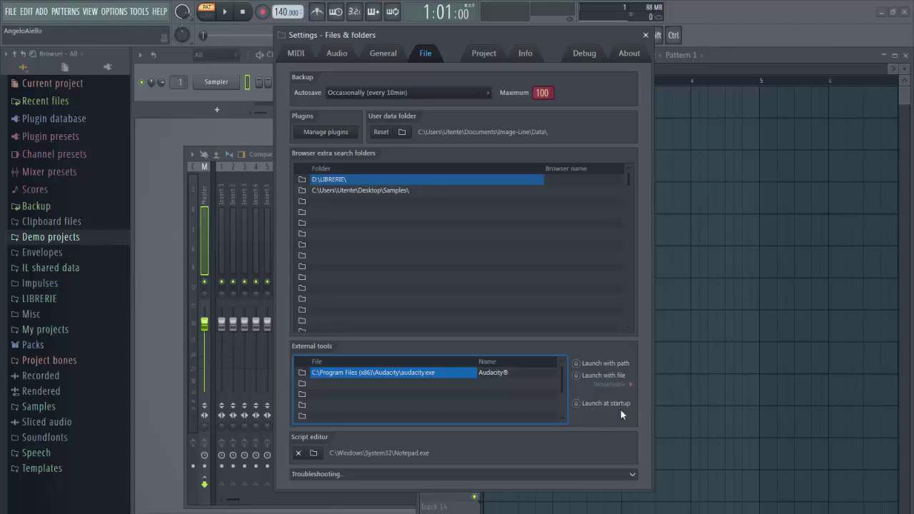
left_click(578, 377)
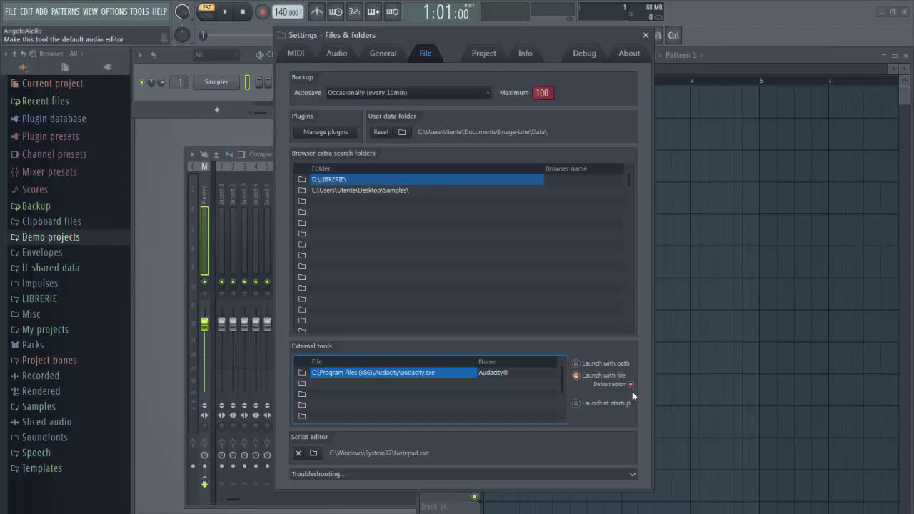
left_click(646, 35)
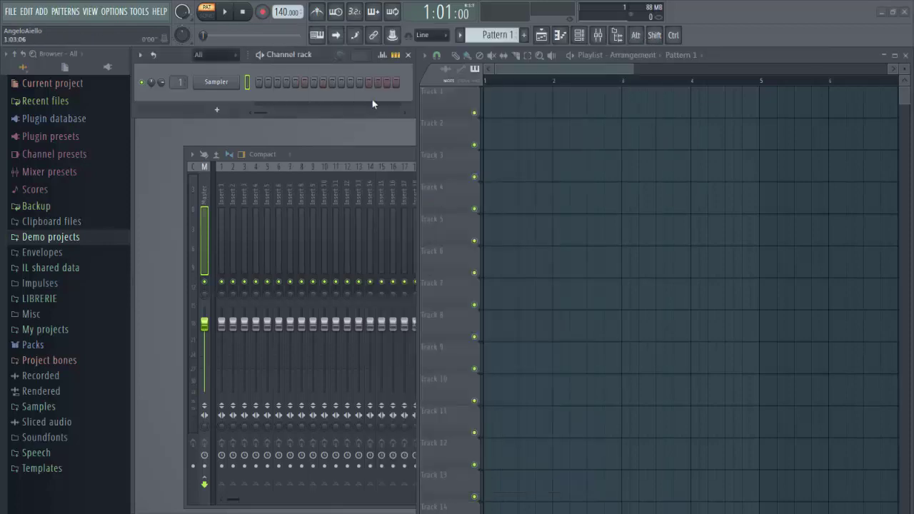
Load the 808 Kick sample from the Drums pack's Kicks folder into the Sampler channel.
left_click(84, 299)
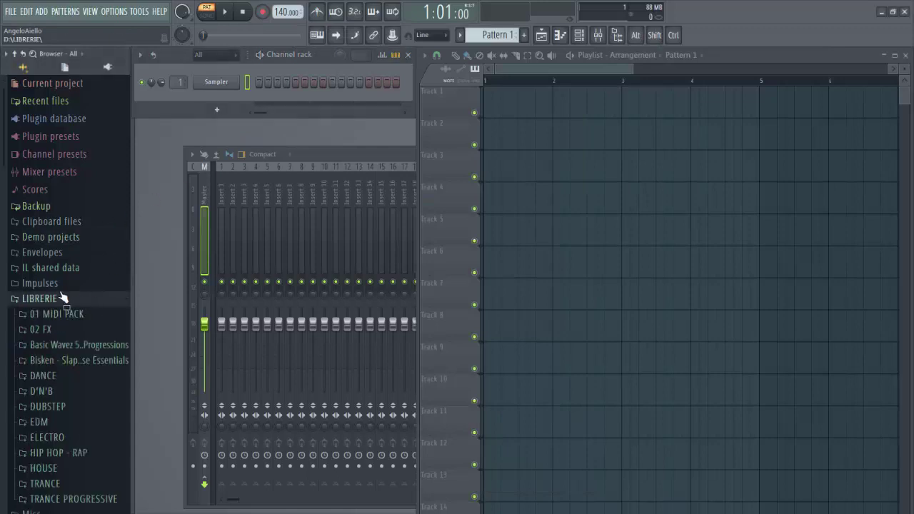
left_click(63, 299)
left_click(61, 346)
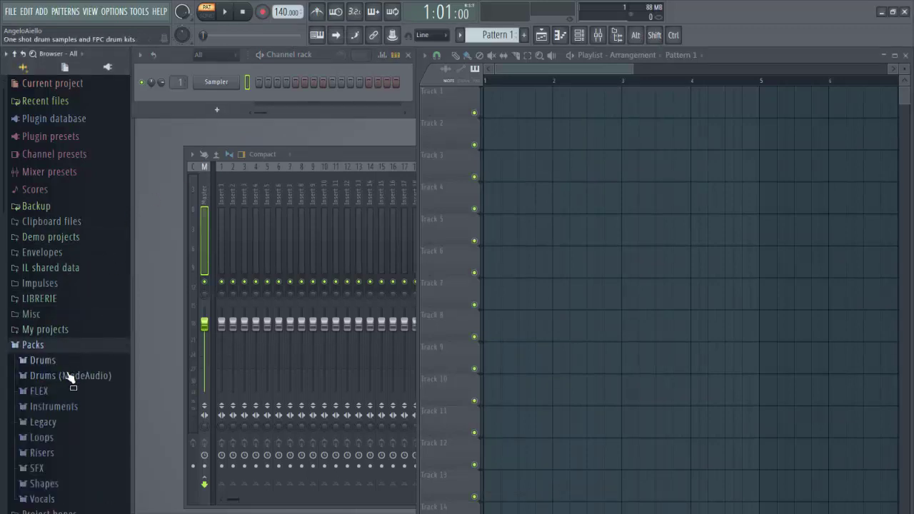
left_click(60, 245)
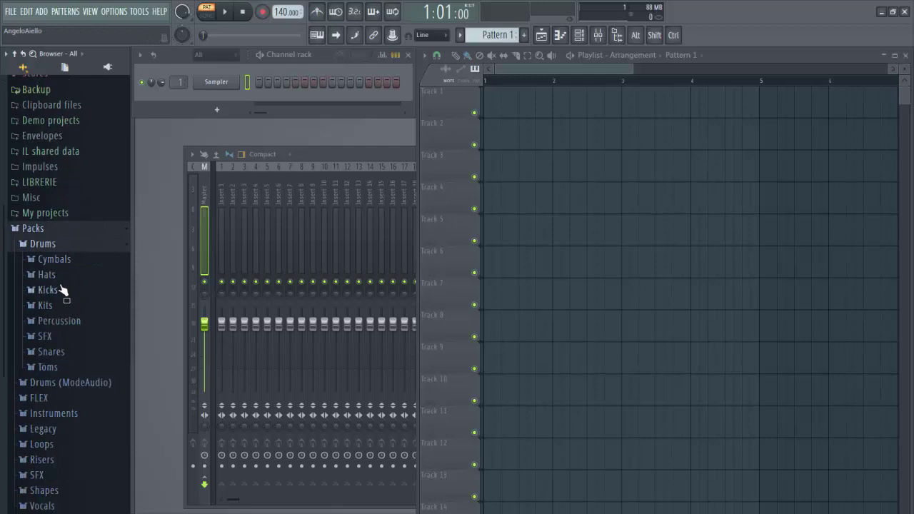
left_click(61, 290)
left_click_drag(70, 208, 213, 82)
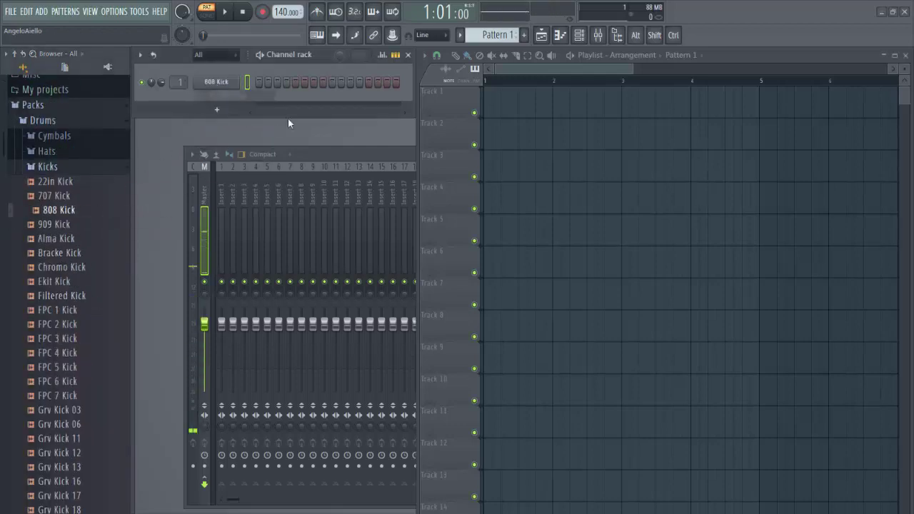
Open the 808 Kick channel's settings and send its sample to the external audio editor, Audacity.
left_click(228, 86)
left_click_drag(412, 210, 690, 128)
right_click(679, 334)
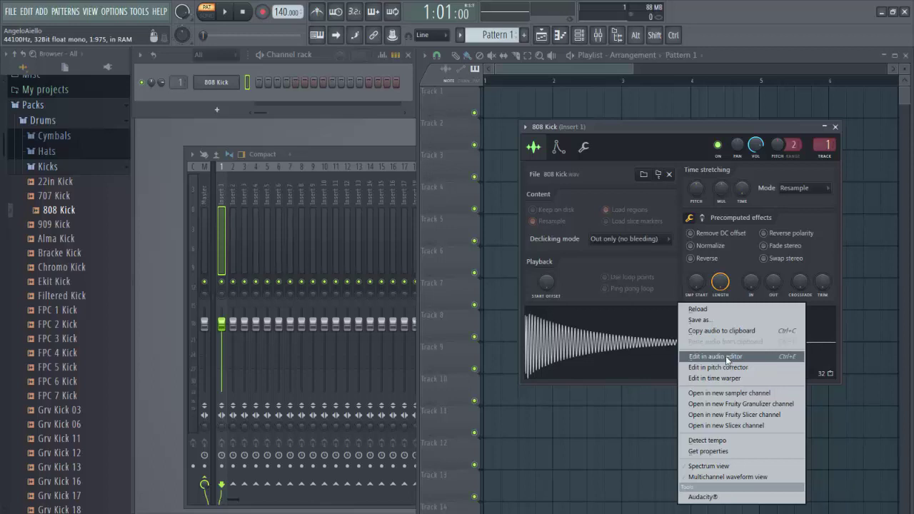
left_click(725, 356)
left_click(524, 283)
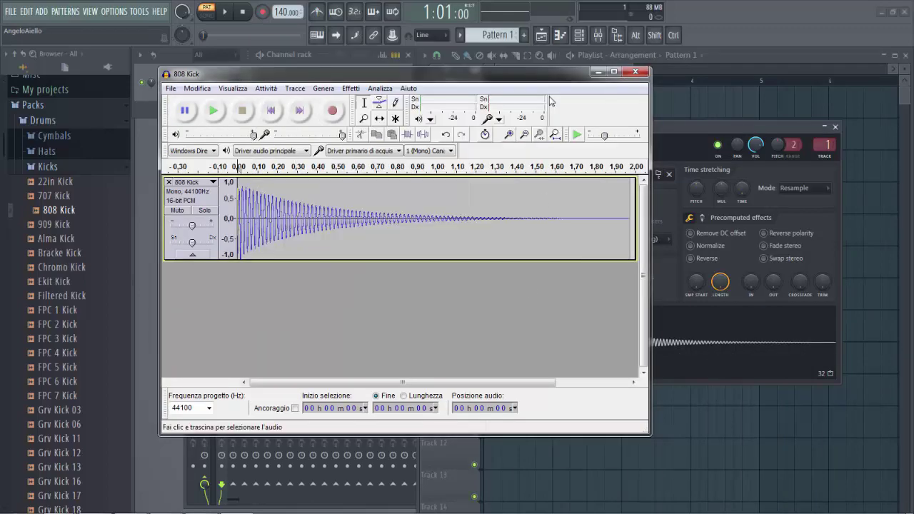
left_click_drag(545, 74, 643, 116)
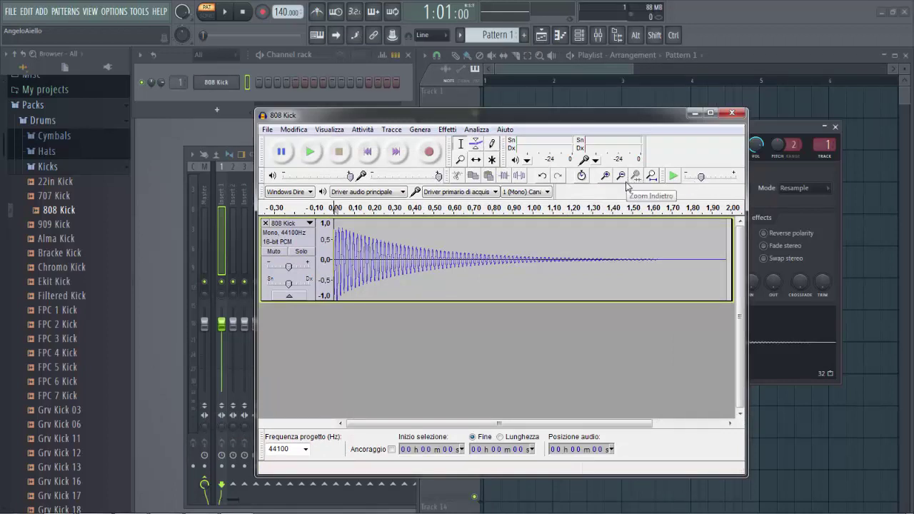
left_click_drag(573, 116, 548, 115)
Try selecting the first part of the 808 Kick waveform, its tail and the whole clip.
left_click(526, 234, "shift")
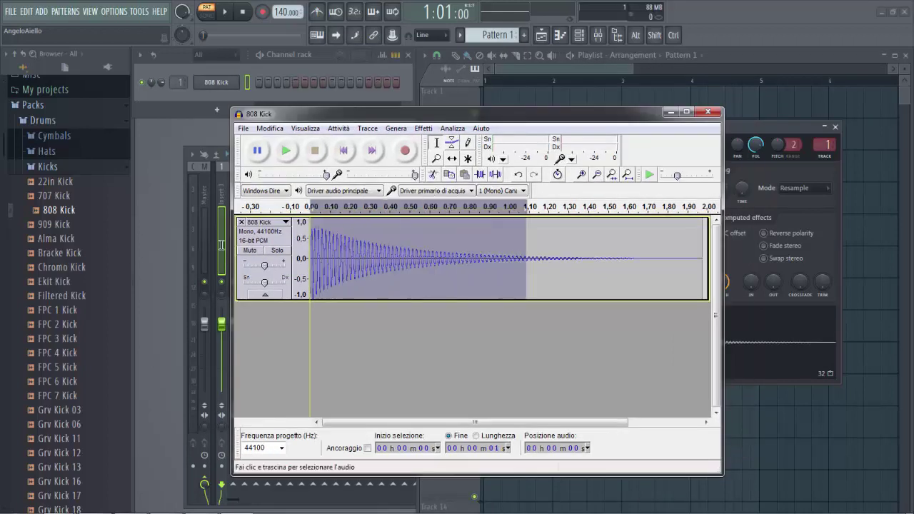
left_click(522, 230)
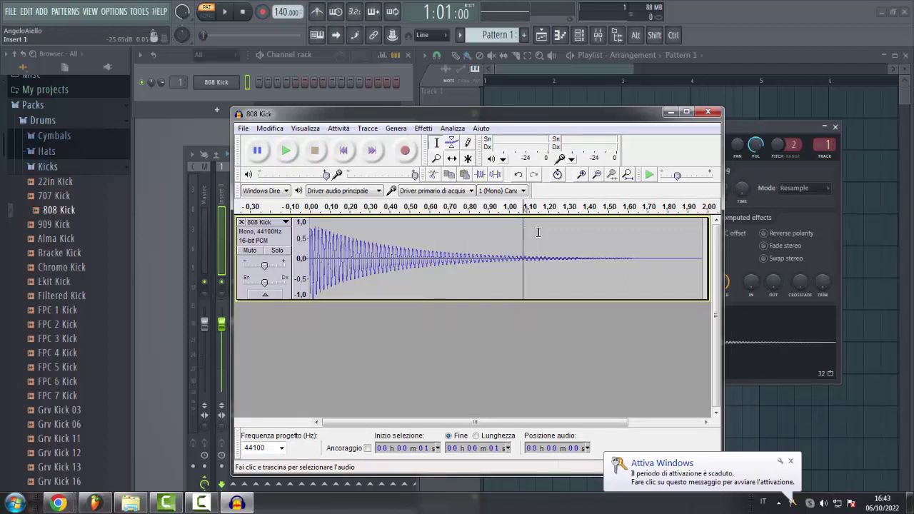
left_click_drag(538, 232, 703, 257)
left_click(790, 460)
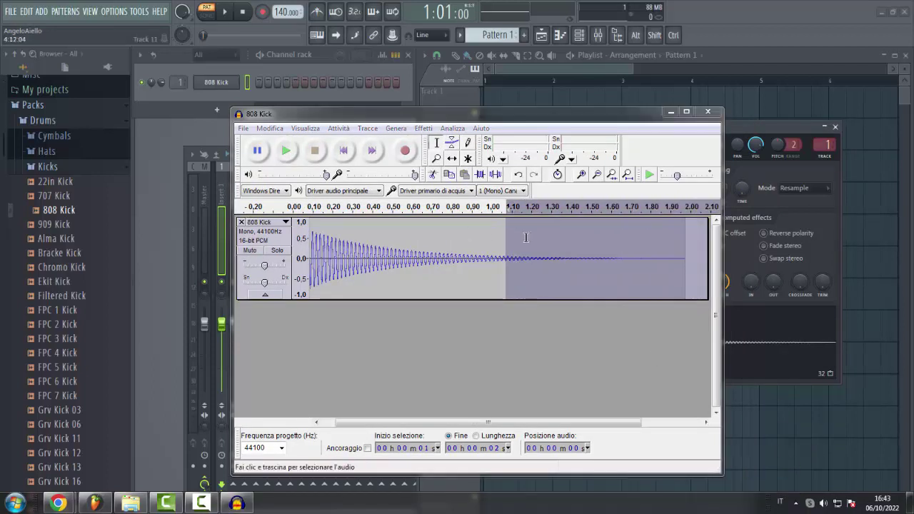
left_click_drag(509, 237, 299, 240)
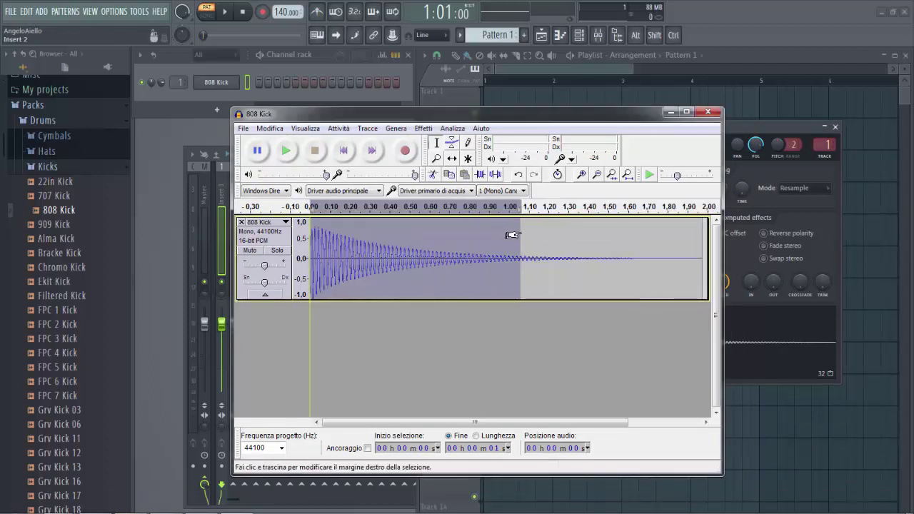
left_click_drag(512, 236, 633, 235)
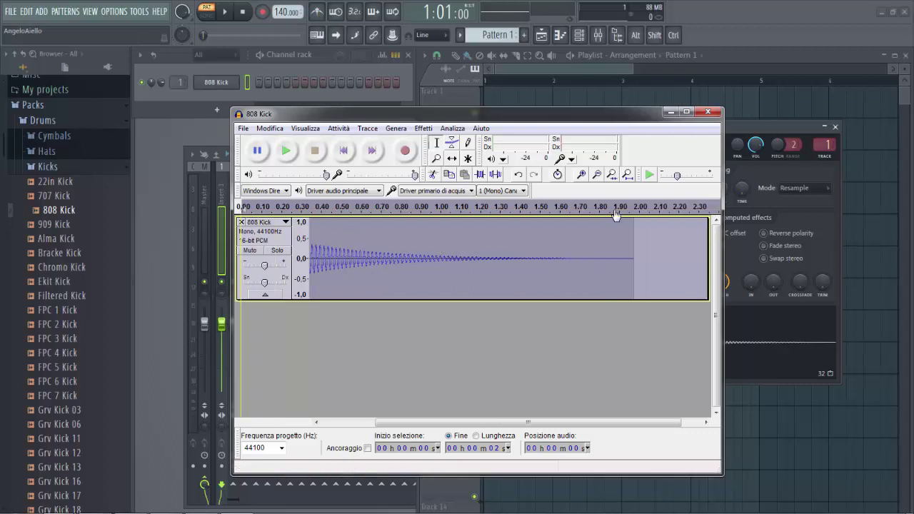
Review Audacity's effects and its file and export commands, and close it without saving changes.
left_click(424, 128)
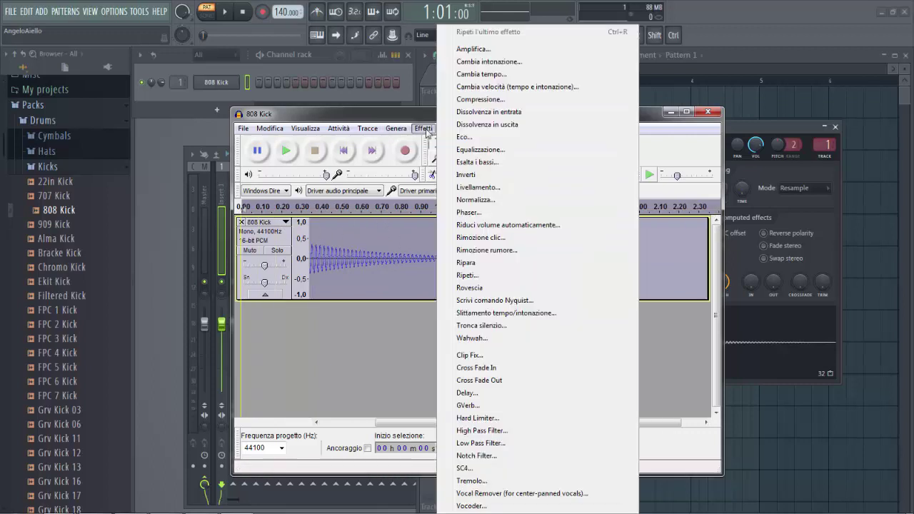
key("Escape")
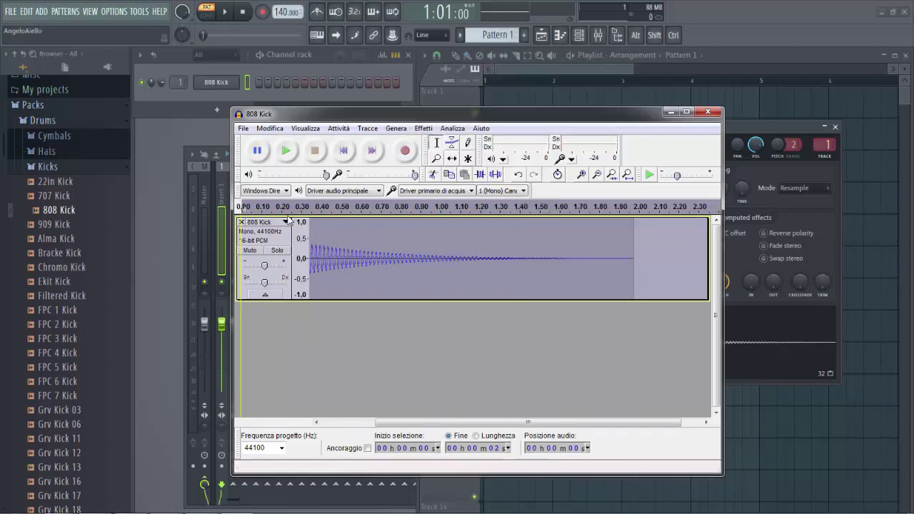
left_click(245, 131)
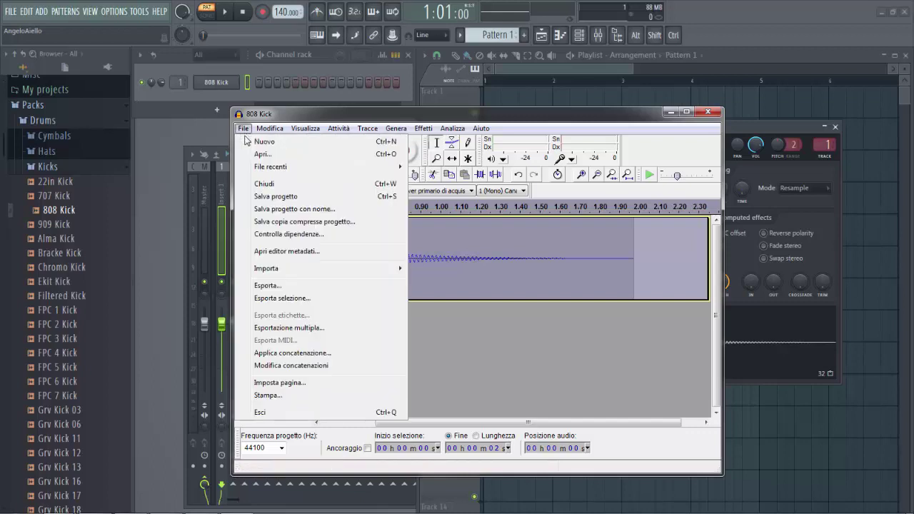
left_click(581, 119)
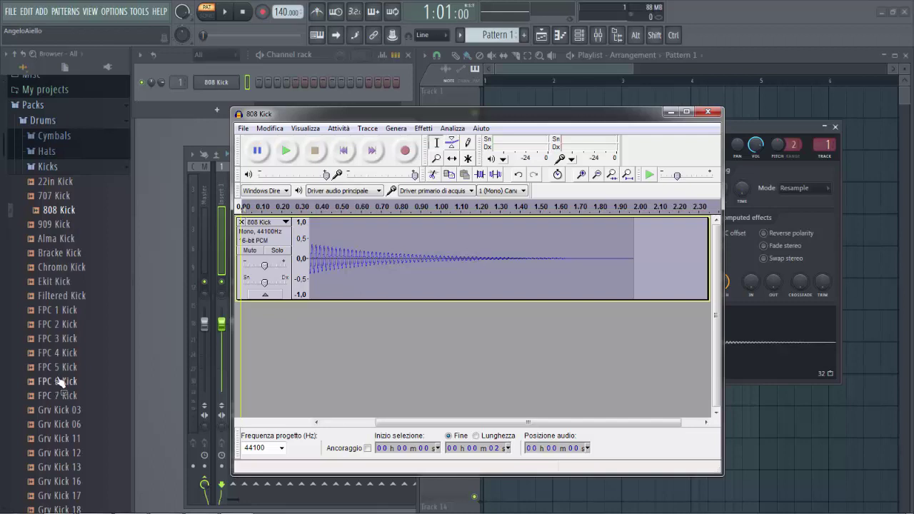
left_click(706, 112)
left_click(469, 303)
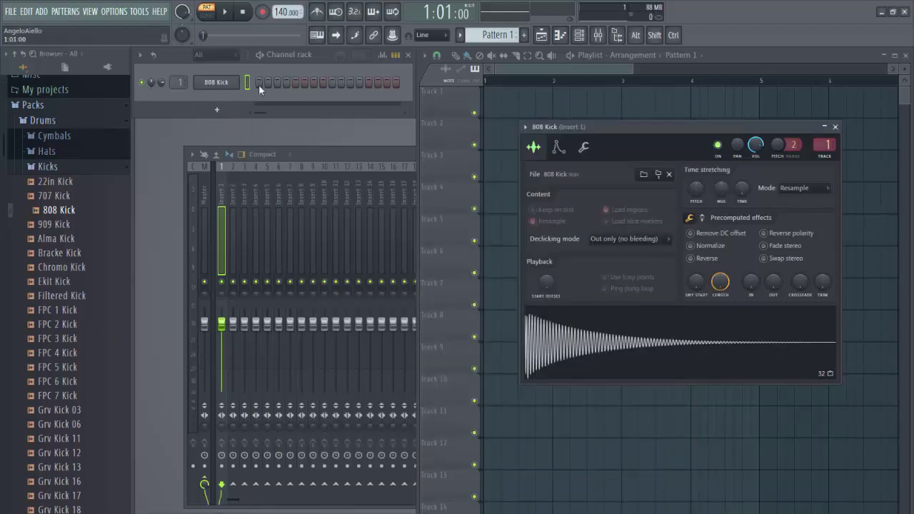
Turn off the Default editor option for the Audacity external tool in the file settings.
right_click(687, 345)
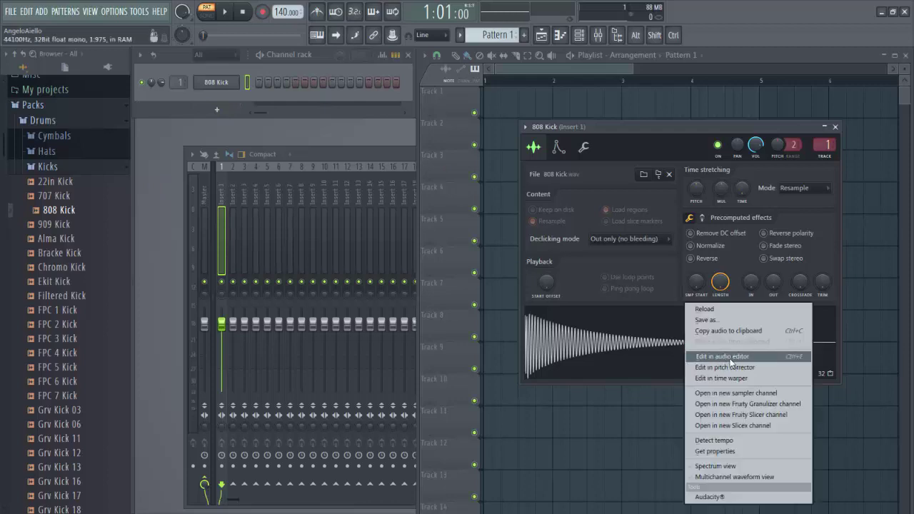
left_click(583, 315)
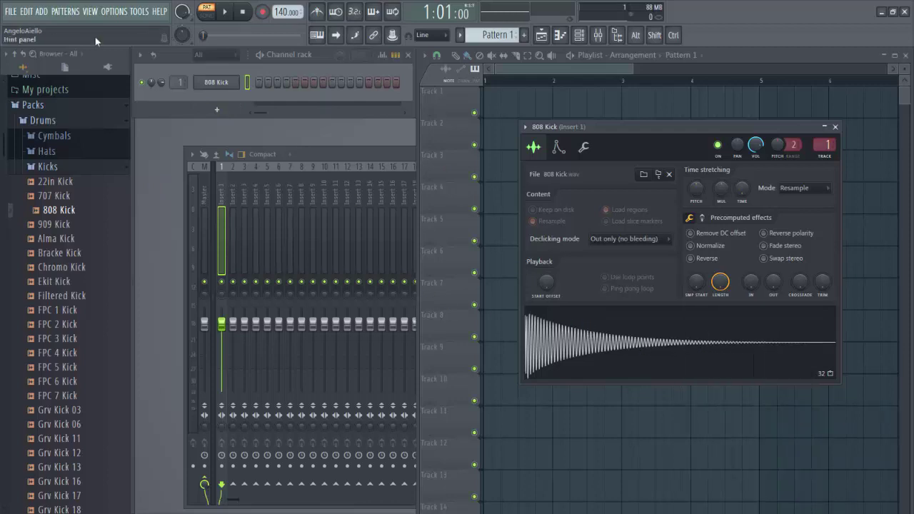
left_click(115, 12)
left_click(127, 70)
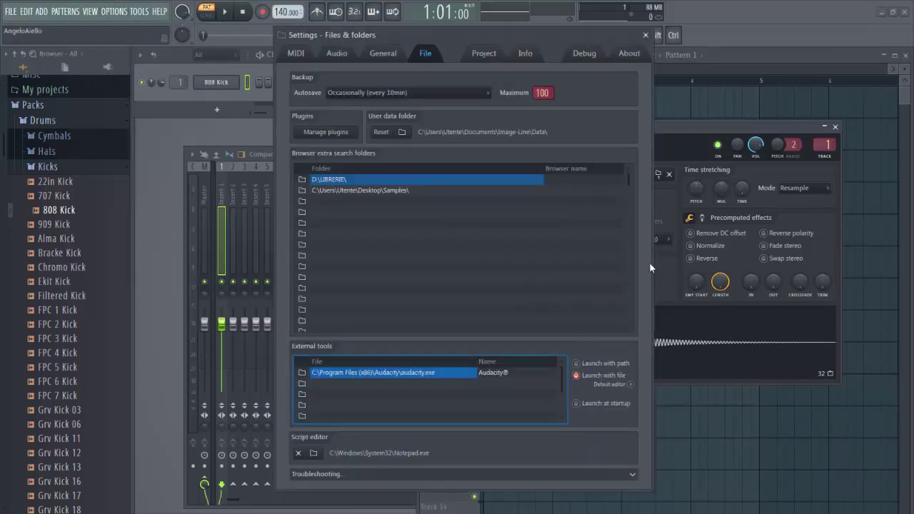
left_click(646, 35)
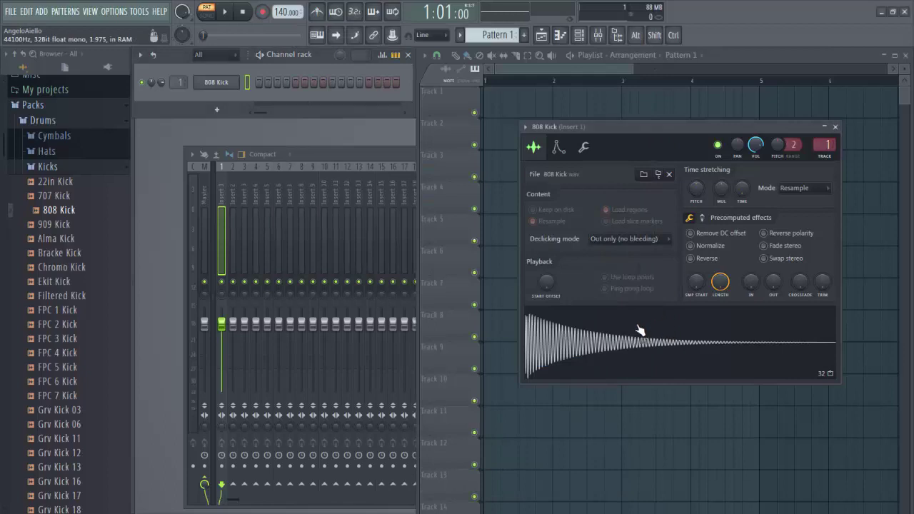
Check which audio editor opens for the 808 Kick sample with Edit in audio editor, and close it.
right_click(638, 332)
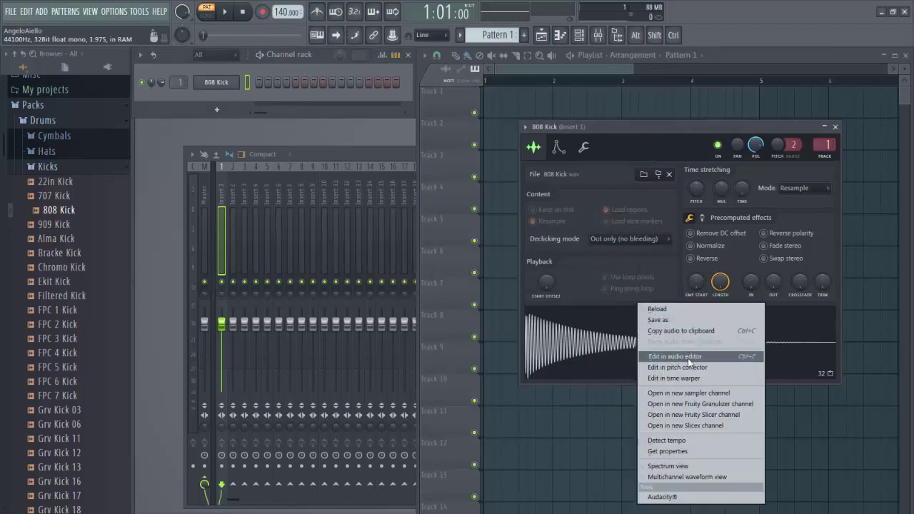
left_click(687, 360)
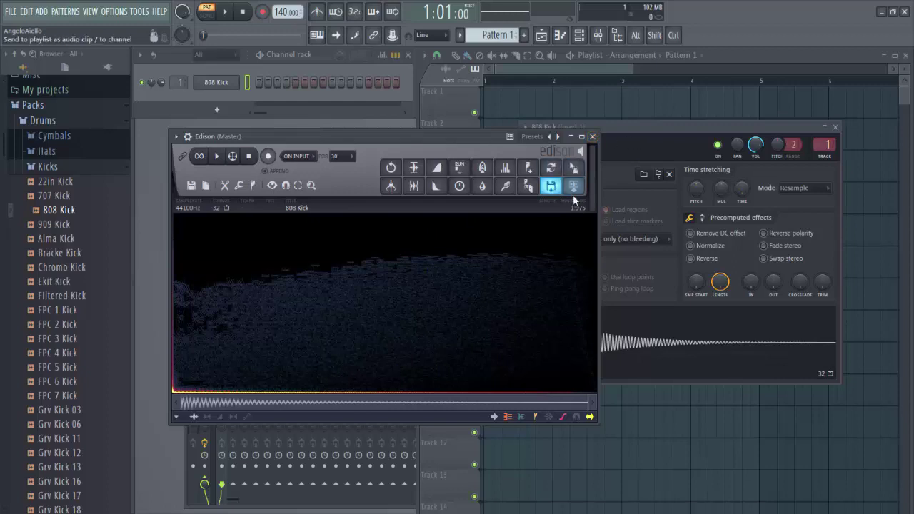
left_click(592, 136)
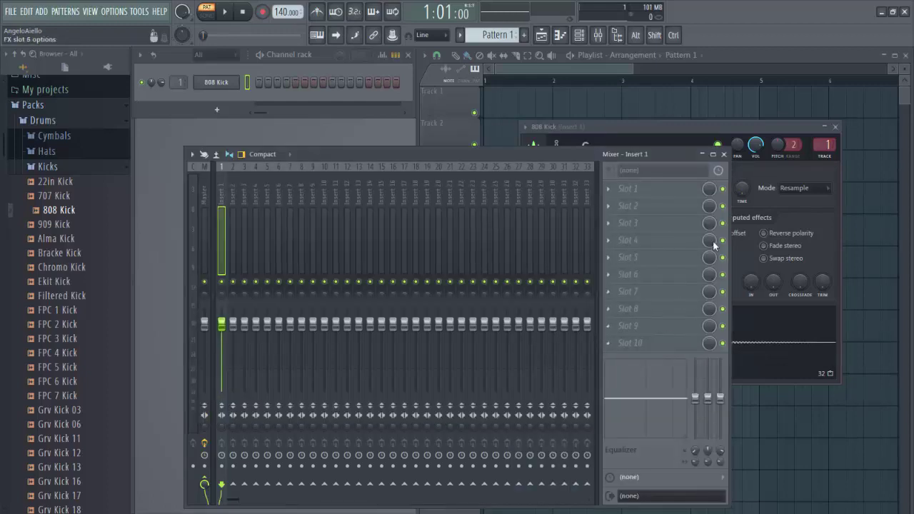
Open the 808 Kick sample in Audacity as an external tool, and close it without saving changes.
left_click(756, 145)
right_click(639, 335)
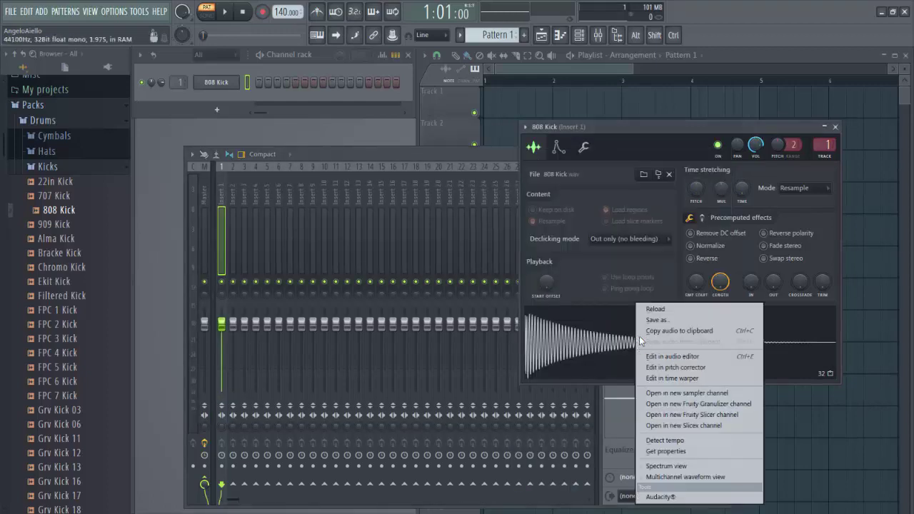
left_click(687, 499)
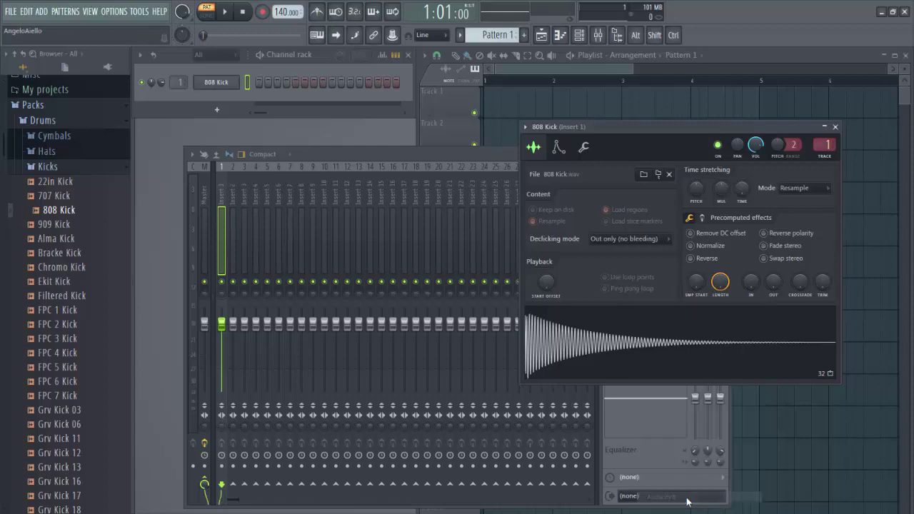
left_click(609, 285)
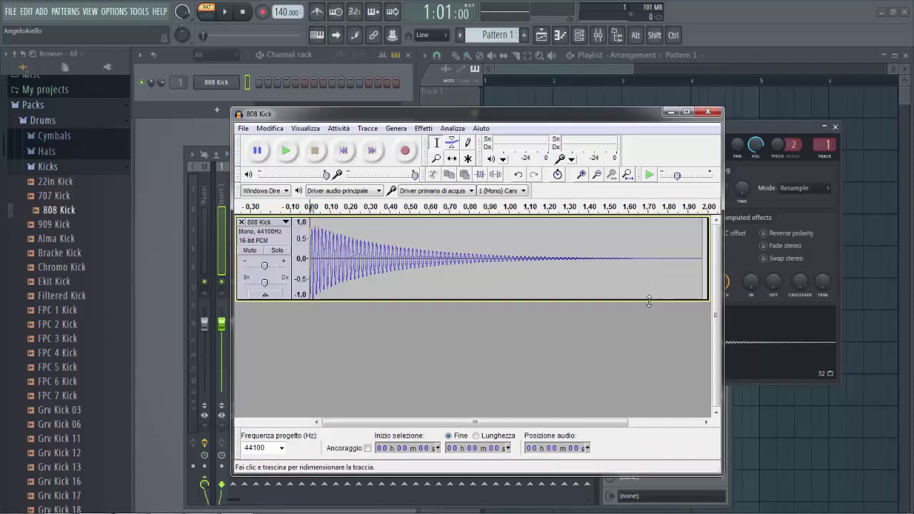
left_click(709, 114)
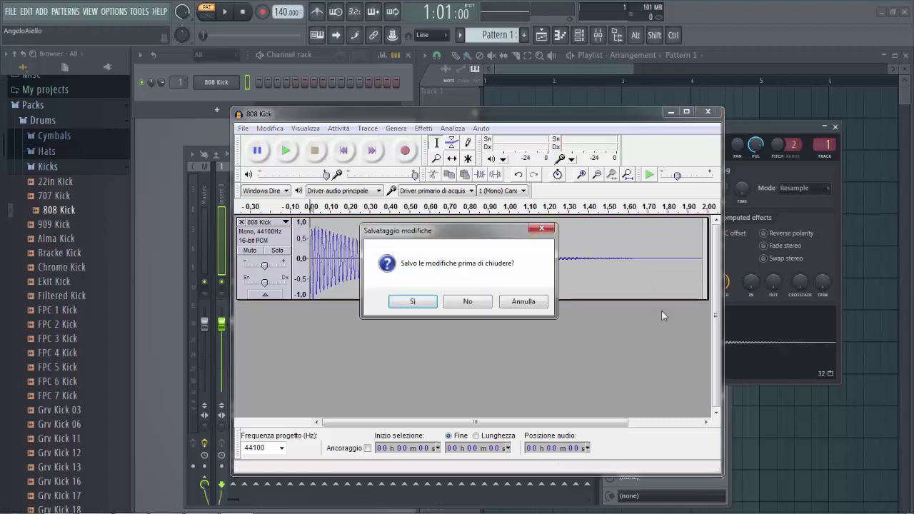
left_click(472, 304)
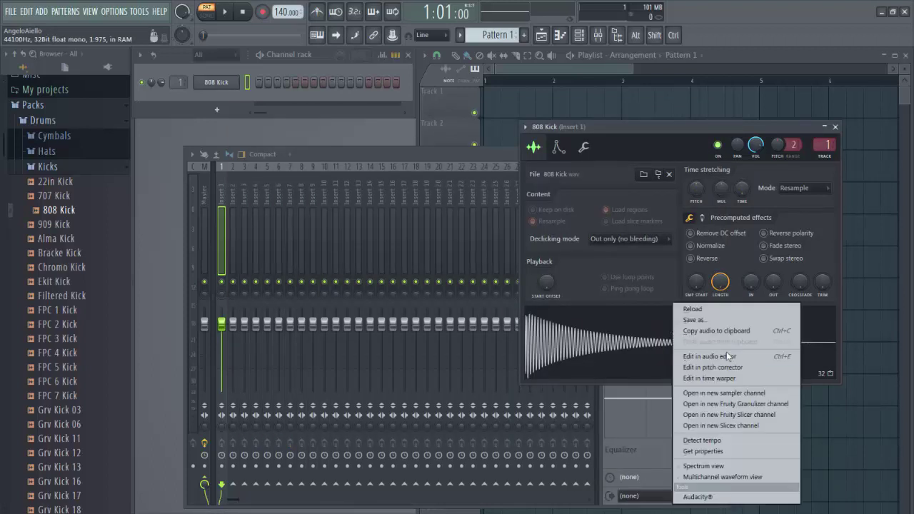